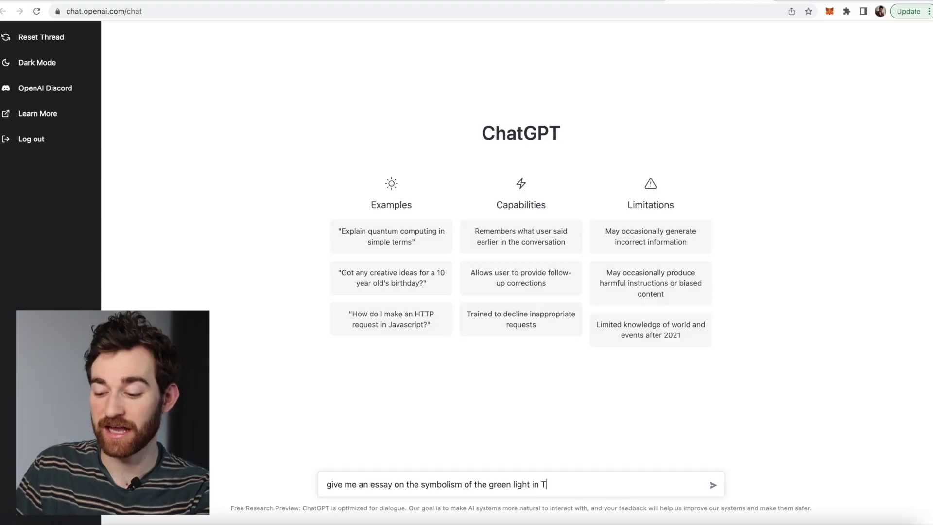
Send the Great Gatsby essay request, then scroll down through the page.
{"action": "type", "text": "he Great Gatsby"}
{"action": "key", "text": "Return"}
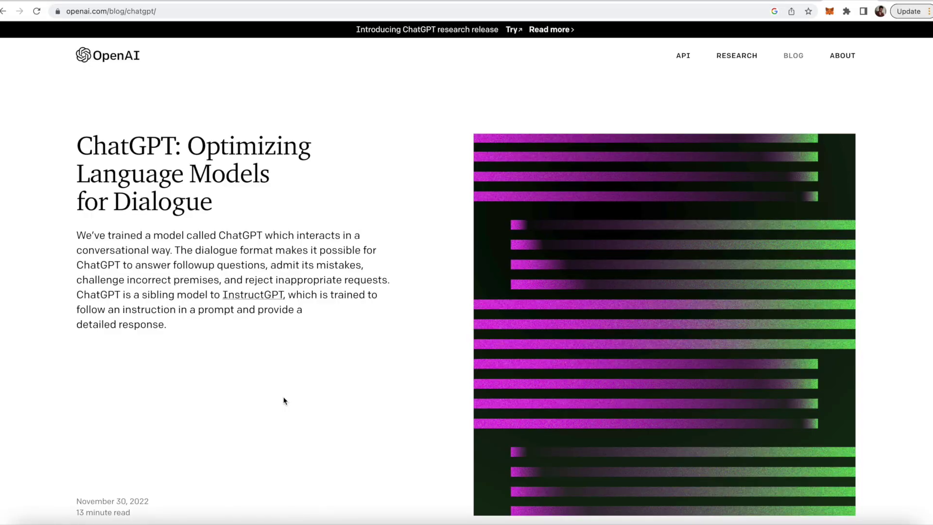
{"action": "scroll", "coordinate": [284, 400], "scroll_direction": "down", "scroll_amount": 1}
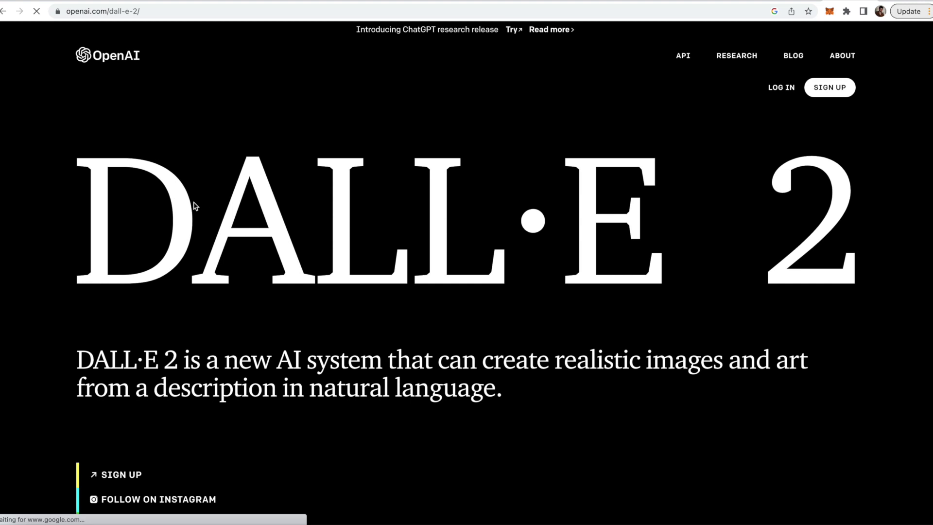
{"action": "scroll", "coordinate": [194, 205], "scroll_direction": "down", "scroll_amount": 10}
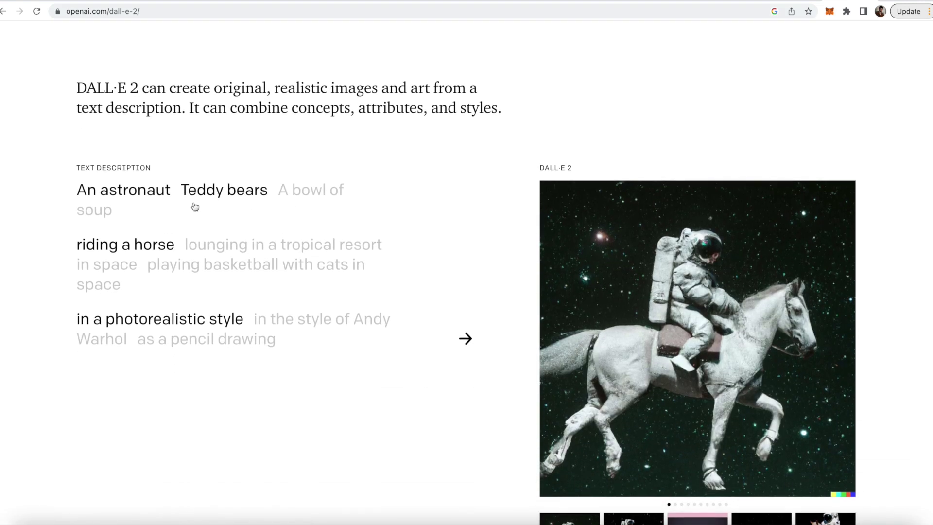
{"action": "scroll", "coordinate": [326, 424], "scroll_direction": "down", "scroll_amount": 1}
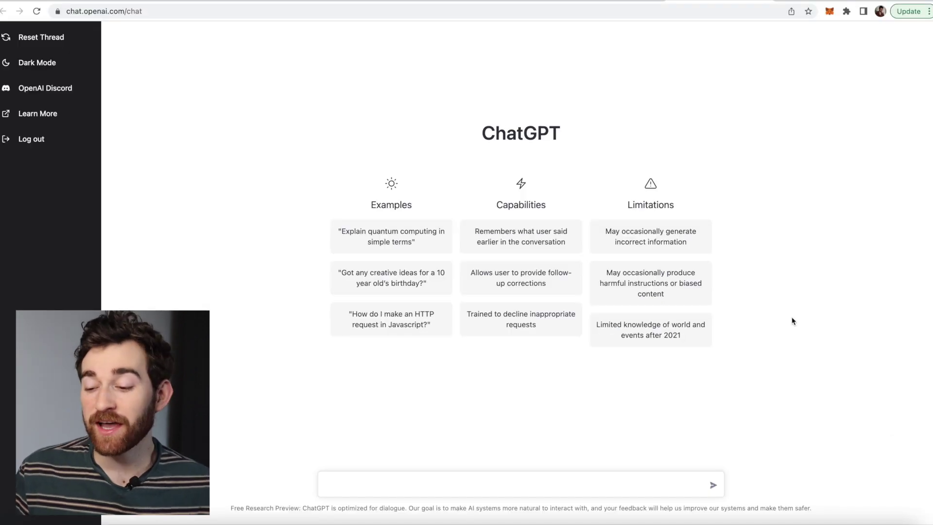
Send the prompt 'give me an essay on the symbolism of the green light in The Great Gatsby'.
{"action": "left_click", "coordinate": [420, 488]}
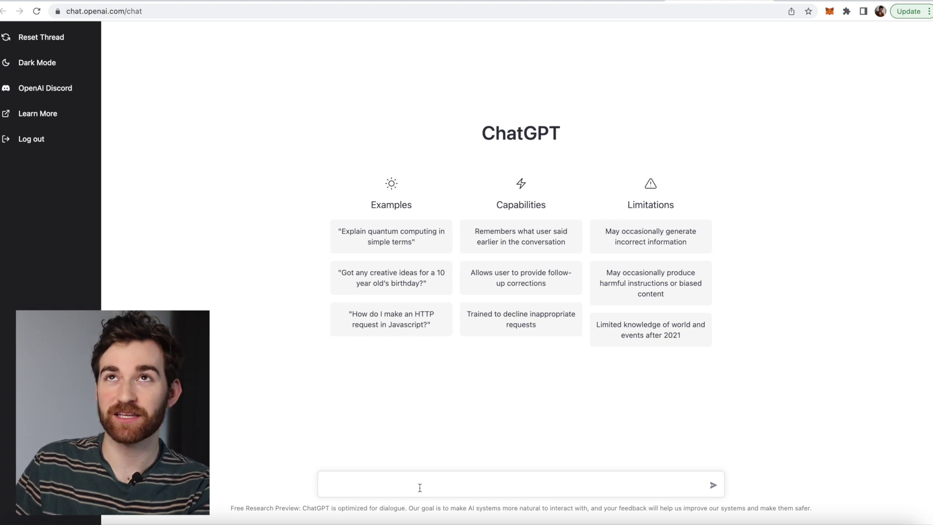
{"action": "type", "text": "give me an e"}
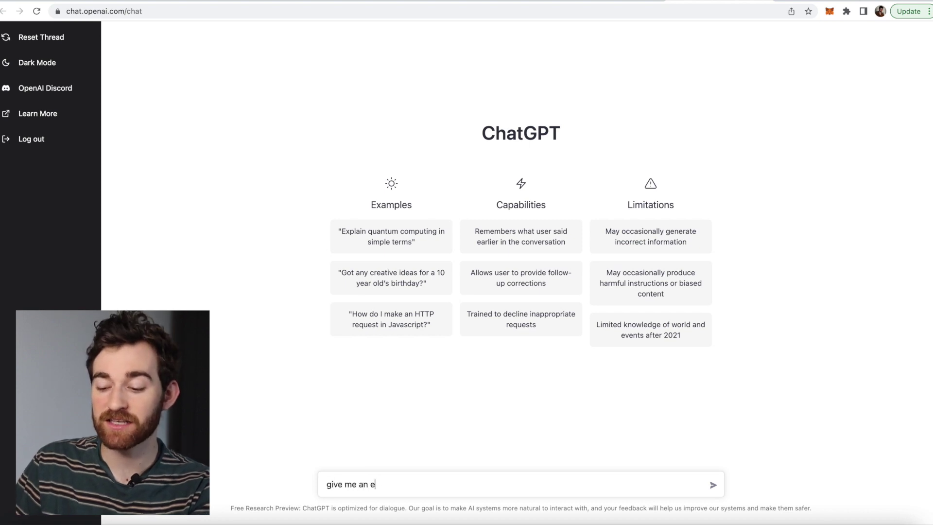
{"action": "type", "text": "ssay on the symbol"}
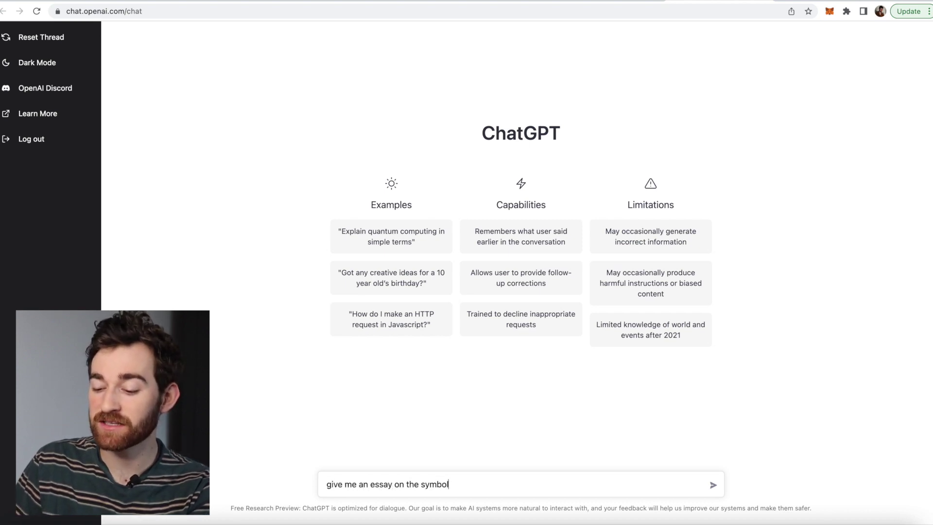
{"action": "type", "text": "ism of the"}
{"action": "key", "text": "BackSpace"}
{"action": "key", "text": "BackSpace"}
{"action": "type", "text": "the gr"}
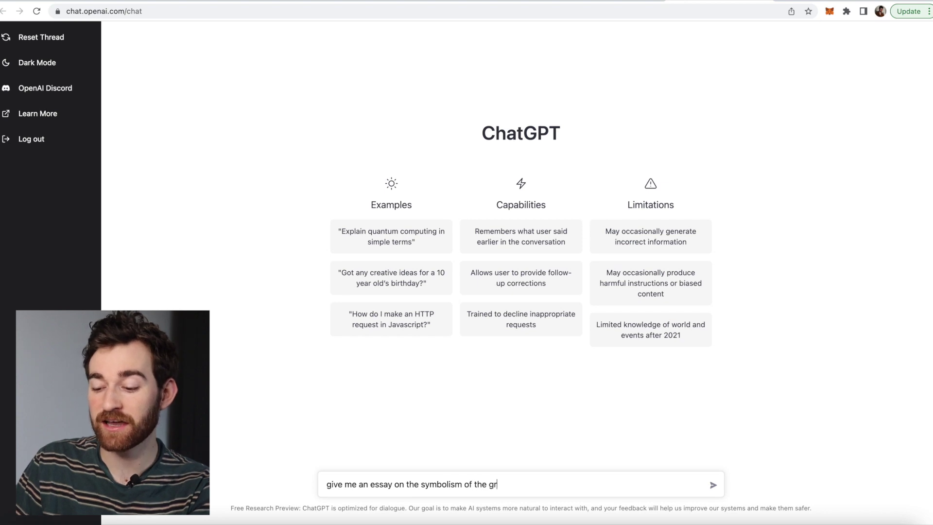
{"action": "type", "text": "een light in The Great Gatsby"}
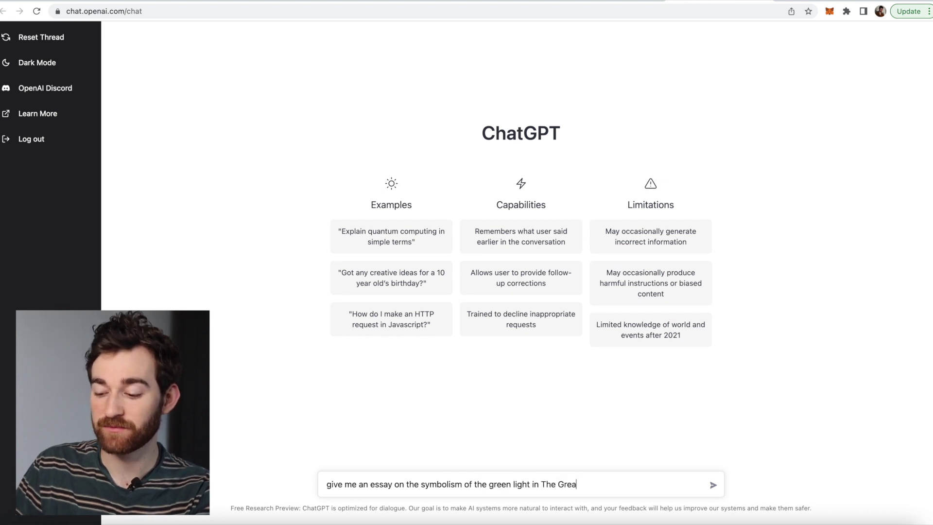
{"action": "key", "text": "Return"}
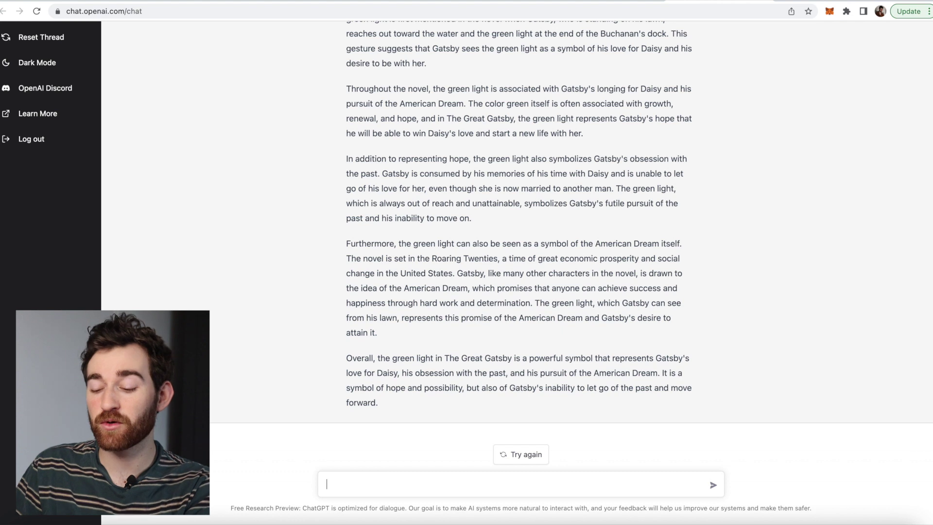
Send the follow-up 'Can you add in a section about Gatsby's past relating to the green light?'.
{"action": "type", "text": "Ca"}
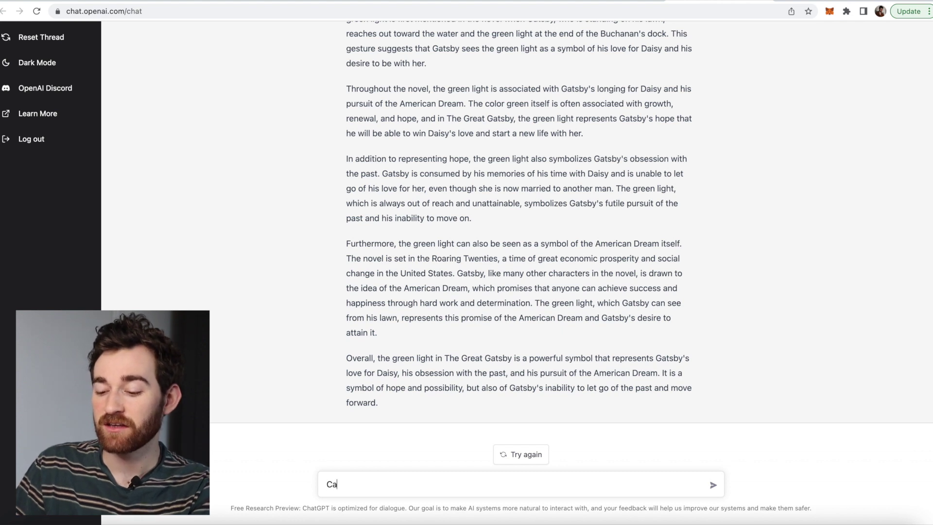
{"action": "type", "text": "n you add in a se"}
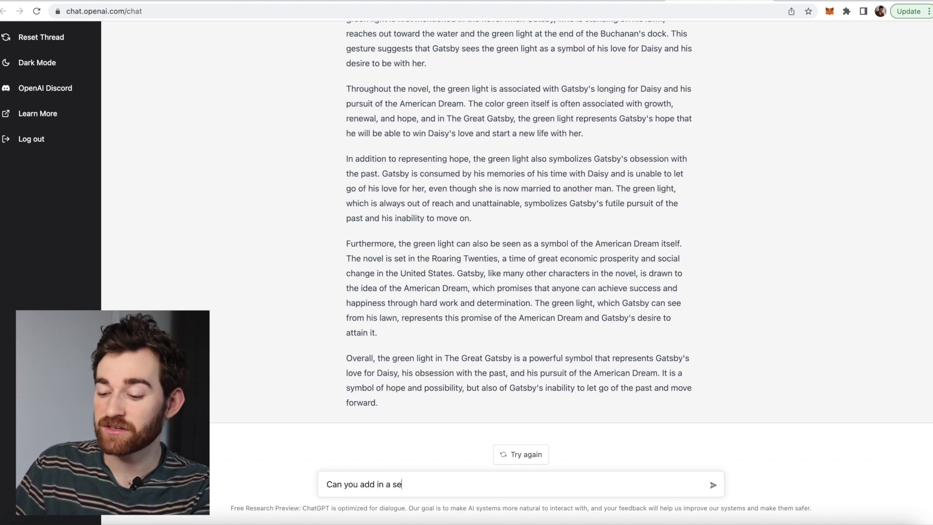
{"action": "type", "text": "ction about Gatsby"}
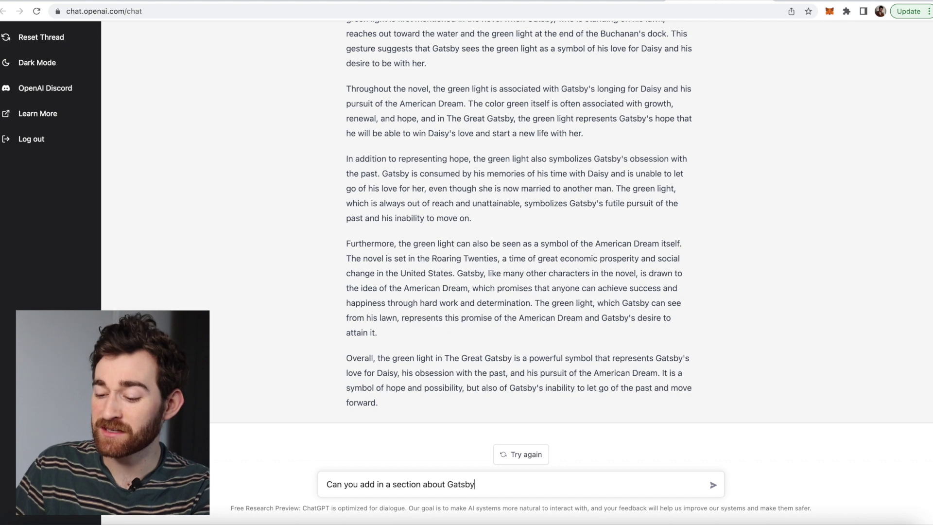
{"action": "type", "text": "'s past relating to the green lig"}
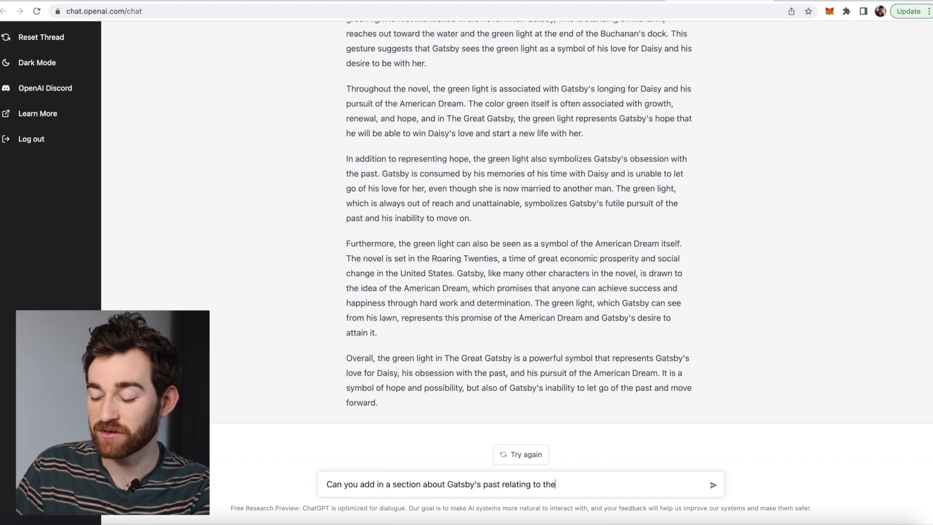
{"action": "type", "text": "ht?"}
{"action": "key", "text": "Return"}
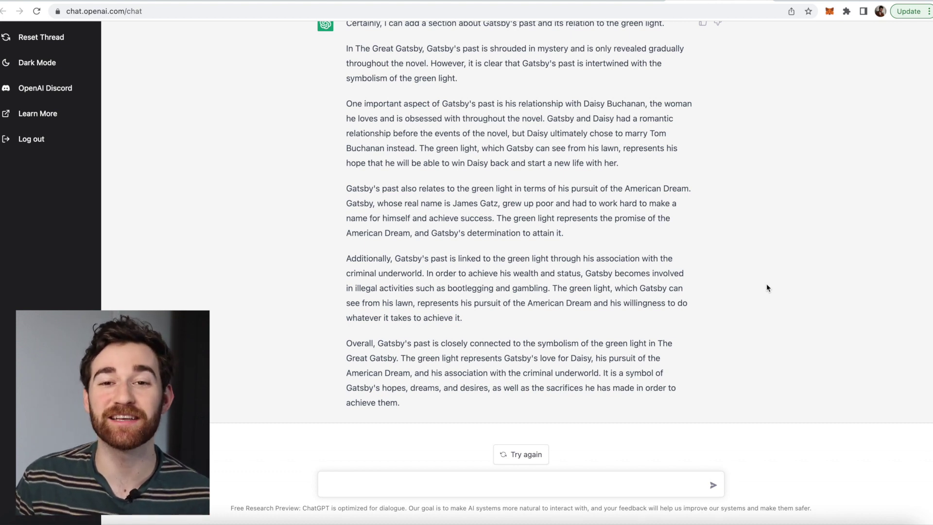
Scroll up to review the first green-light essay, then scroll back down.
{"action": "scroll", "coordinate": [722, 256], "scroll_direction": "up", "scroll_amount": 1}
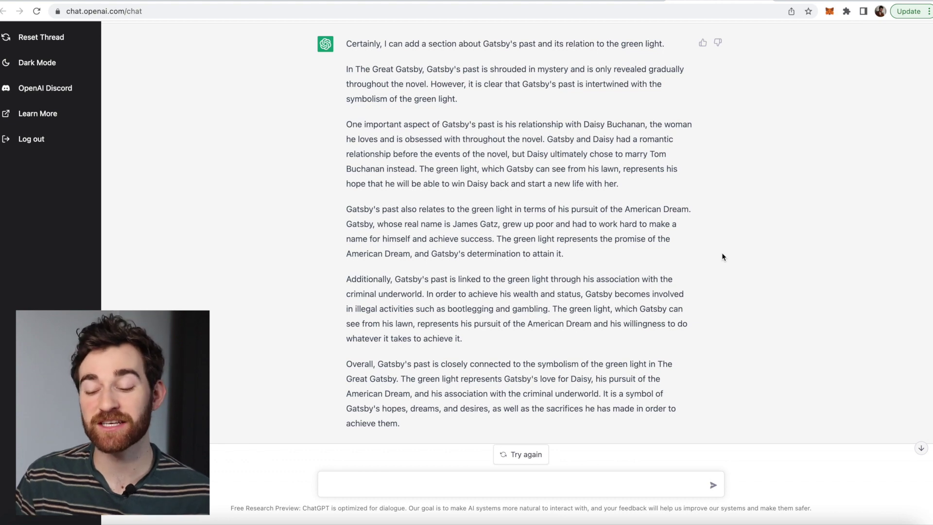
{"action": "scroll", "coordinate": [722, 253], "scroll_direction": "up", "scroll_amount": 10}
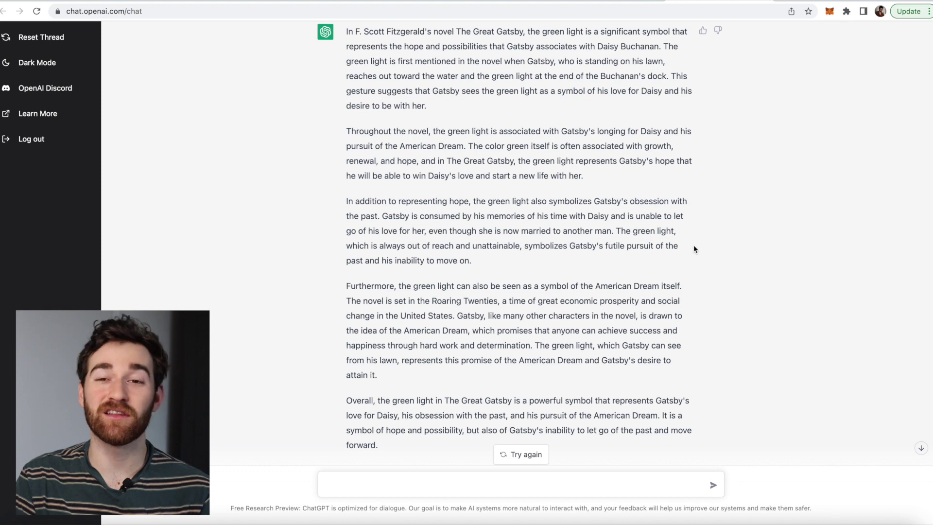
{"action": "scroll", "coordinate": [694, 248], "scroll_direction": "up", "scroll_amount": 1}
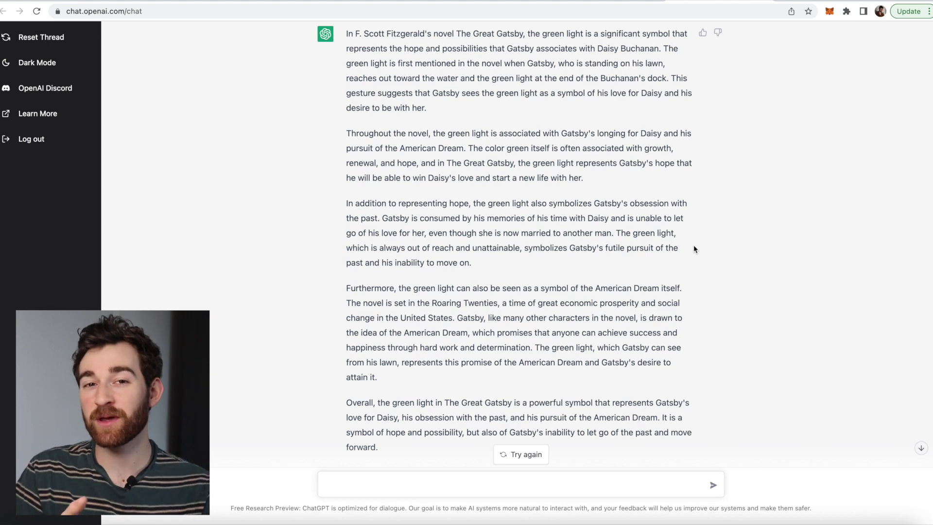
{"action": "scroll", "coordinate": [704, 248], "scroll_direction": "down", "scroll_amount": 10}
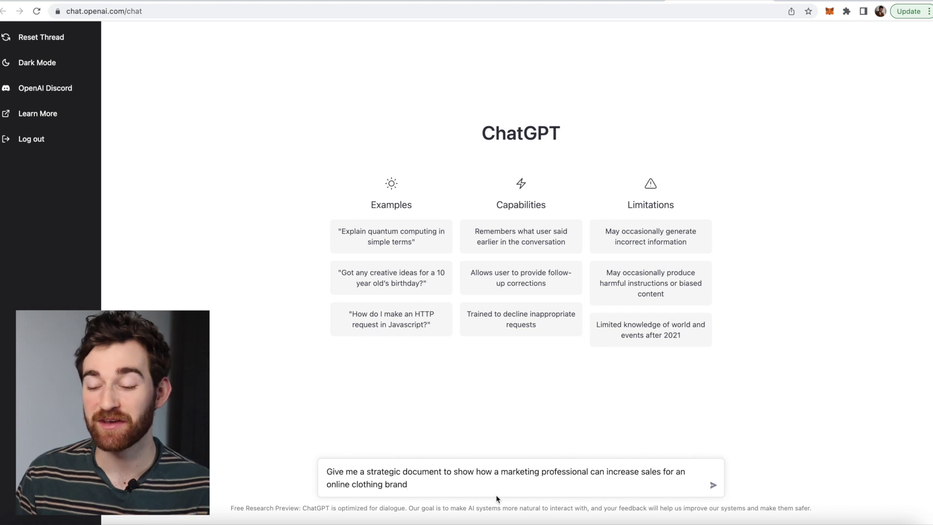
Send the online clothing brand marketing strategy prompt and scroll through the six-step reply.
{"action": "key", "text": "Return"}
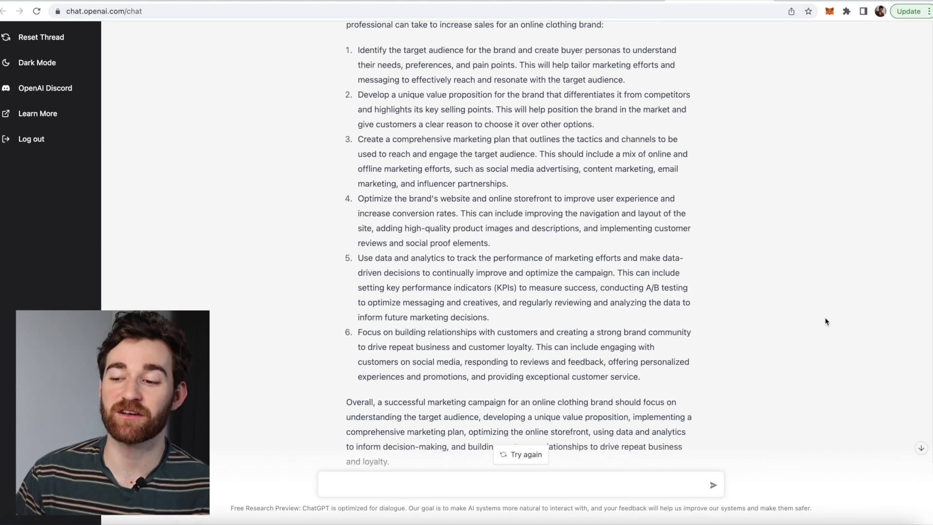
{"action": "scroll", "coordinate": [824, 316], "scroll_direction": "down", "scroll_amount": 1}
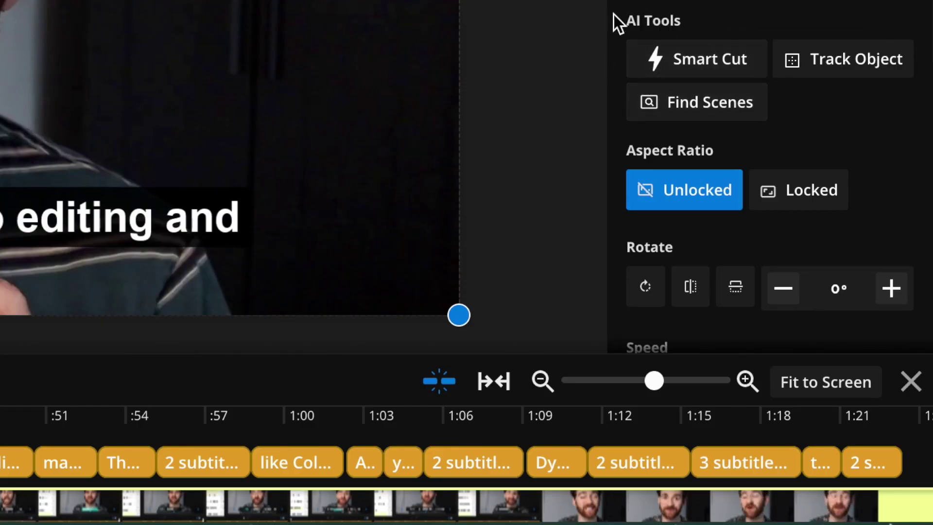
Strip the silences with Smart Cut, then show the Magic subtitles transcript.
{"action": "left_click", "coordinate": [738, 63]}
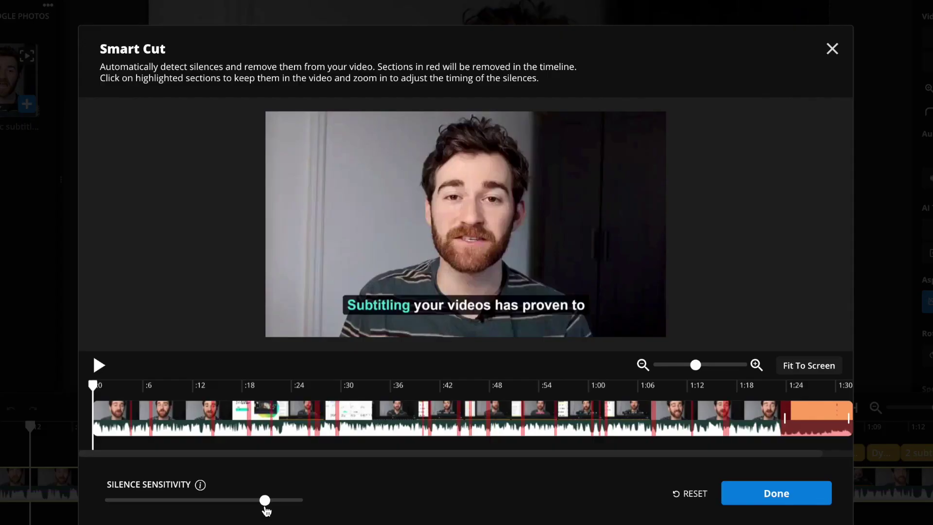
{"action": "left_click", "coordinate": [772, 496]}
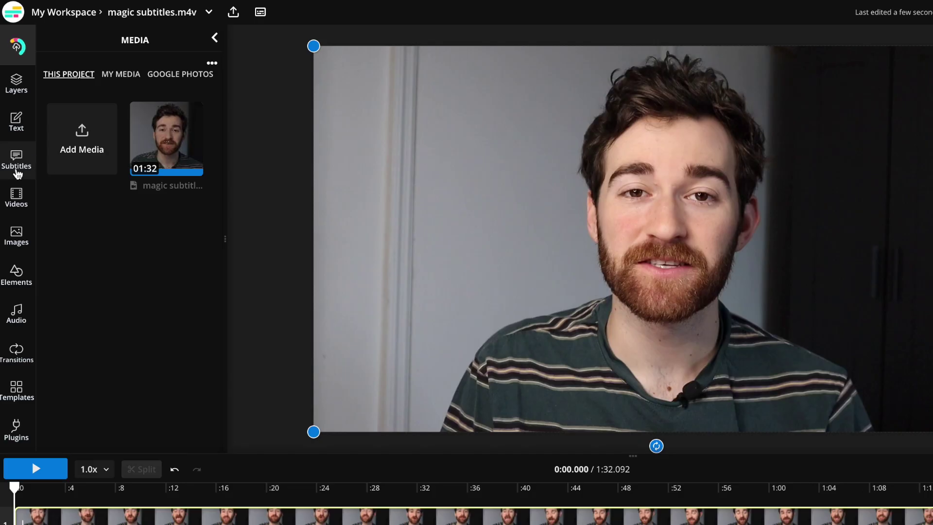
{"action": "left_click", "coordinate": [19, 157]}
{"action": "left_click", "coordinate": [283, 64]}
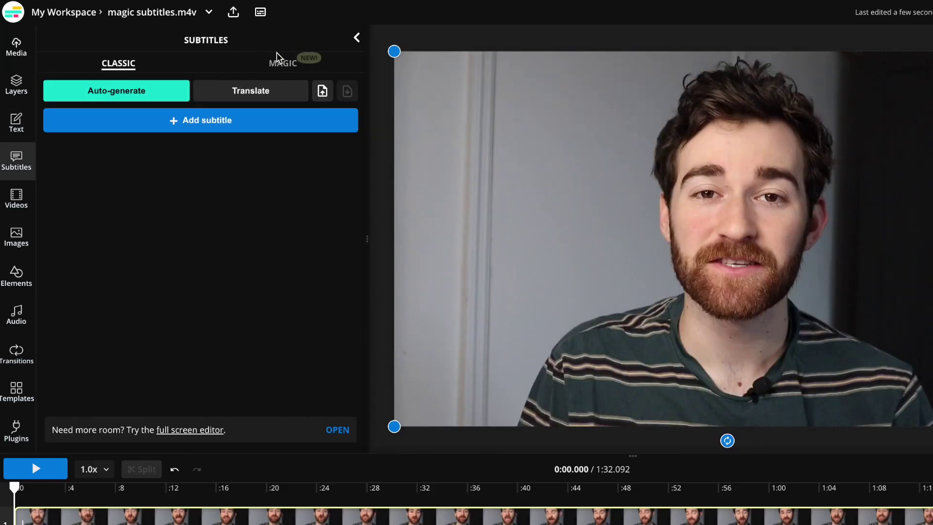